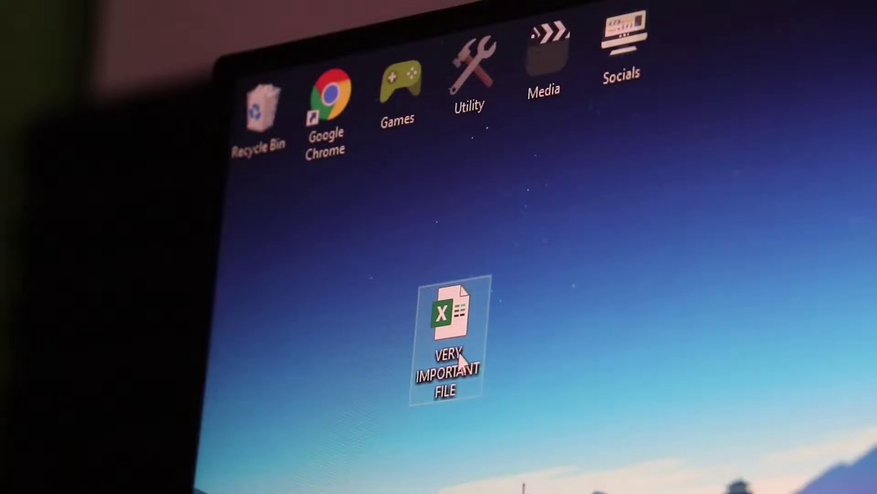
Open the VERY IMPORTANT FILE workbook from the desktop in Excel.
{"action": "double_click", "coordinate": [461, 358]}
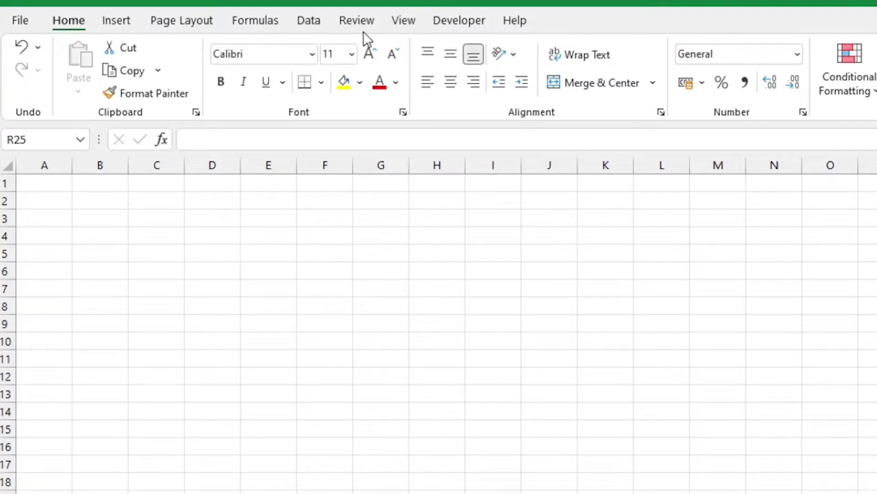
Show Excel's Review tab tools over the blank Sheet2, after briefly comparing Word's Review tab.
{"action": "left_click", "coordinate": [374, 25]}
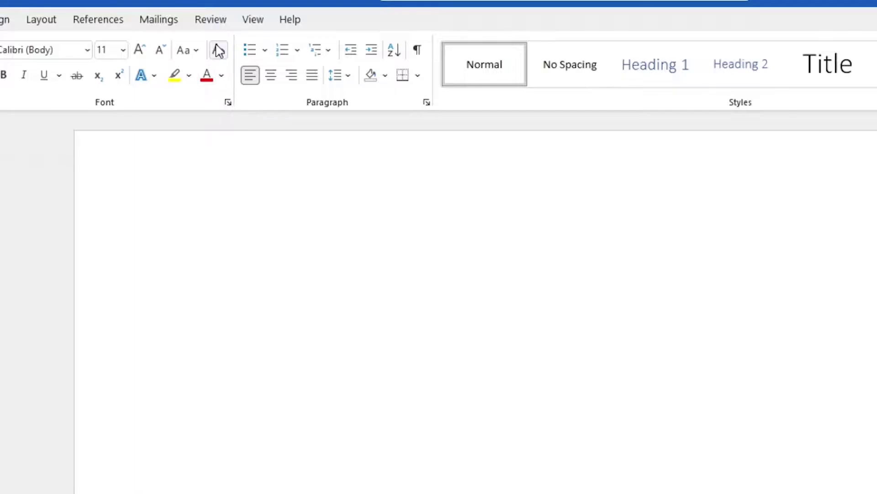
{"action": "left_click", "coordinate": [212, 20]}
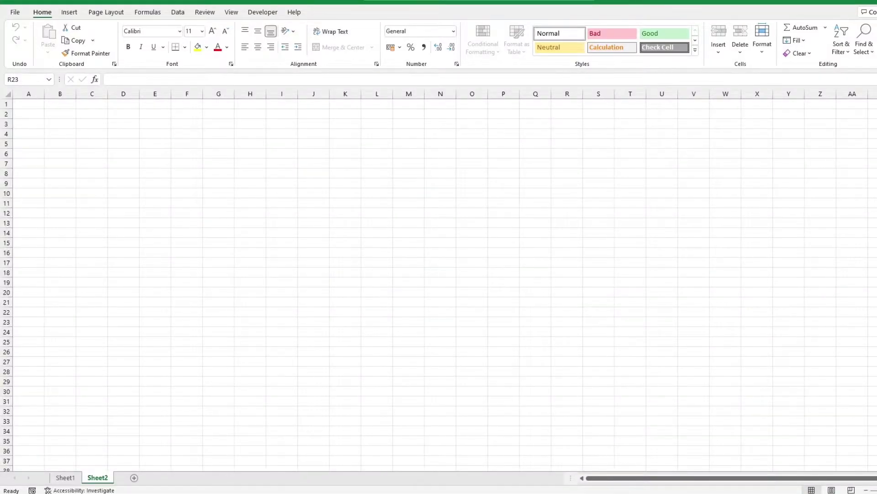
{"action": "left_click", "coordinate": [205, 12]}
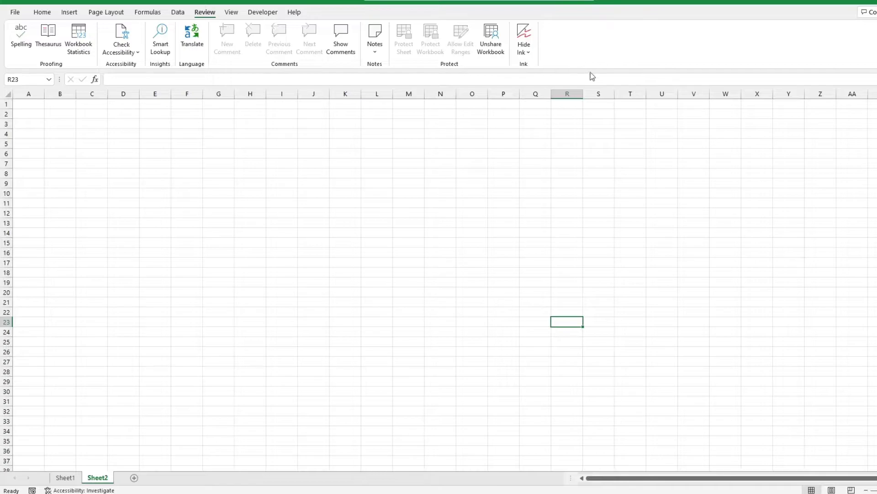
Open Customize the Ribbon in Excel Options with the Review main tab selected.
{"action": "right_click", "coordinate": [205, 17]}
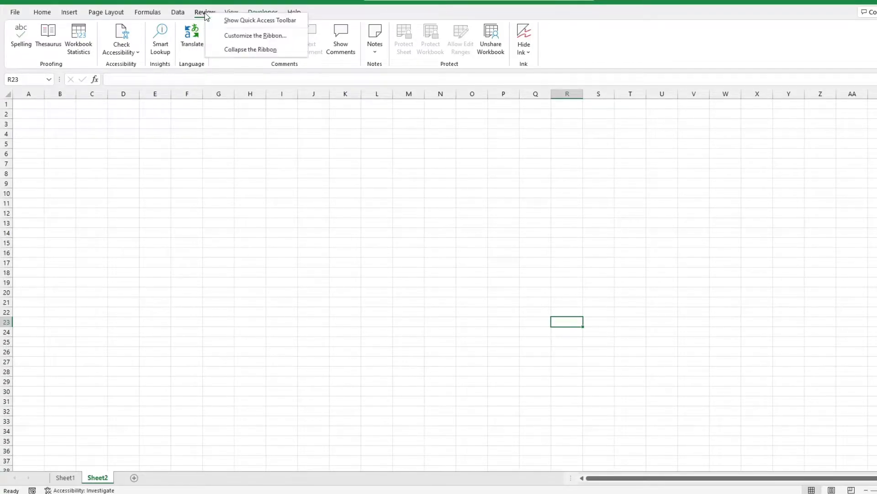
{"action": "left_click", "coordinate": [219, 36]}
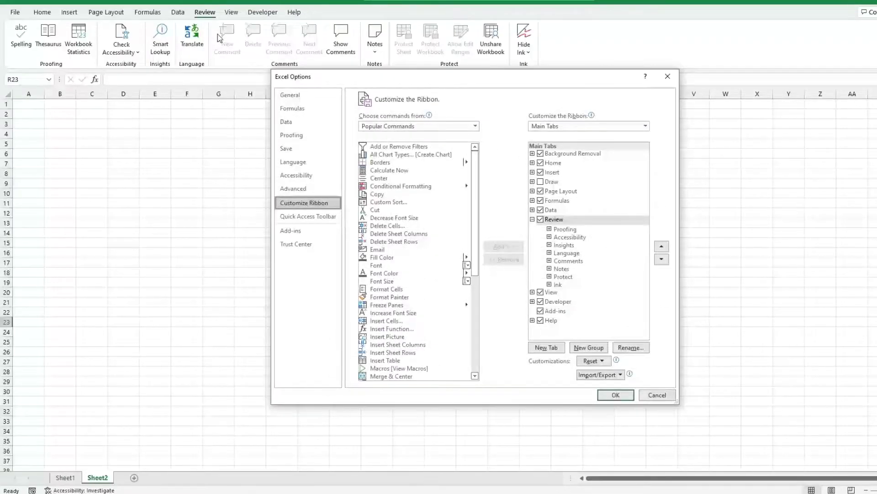
{"action": "left_click", "coordinate": [579, 222]}
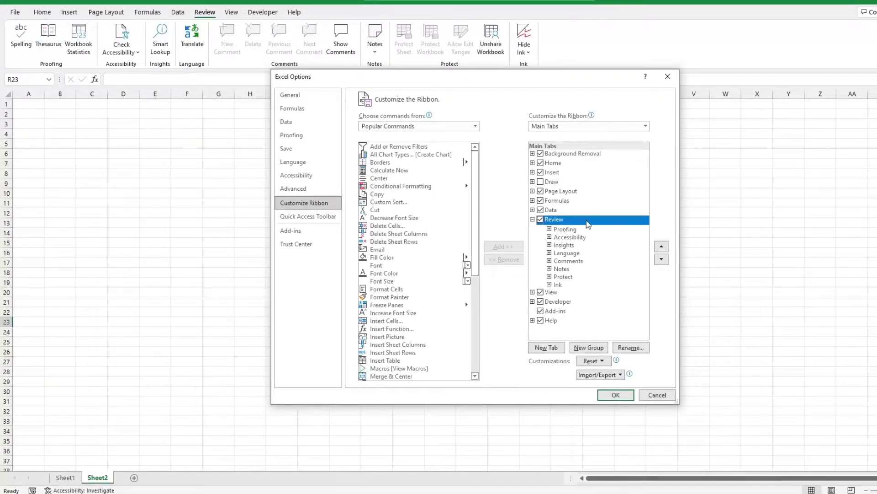
Add a new custom group under the Review tab named 'Track Changes'.
{"action": "left_click", "coordinate": [578, 347]}
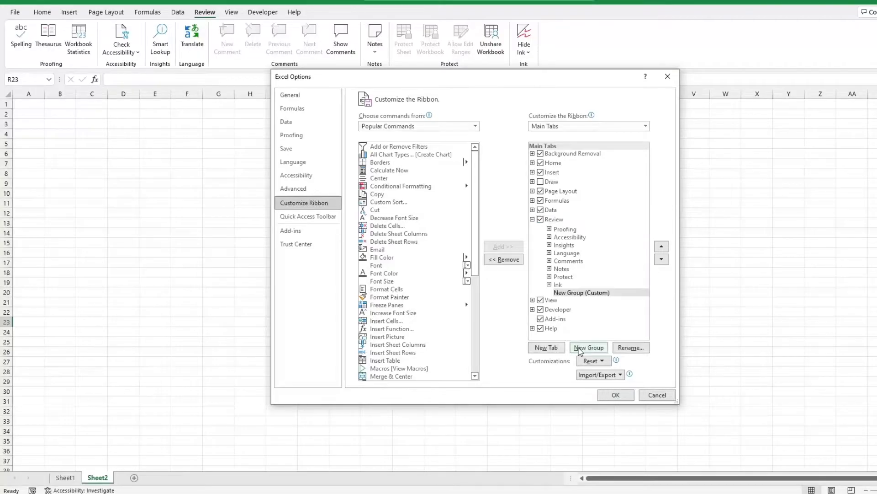
{"action": "left_click", "coordinate": [622, 348]}
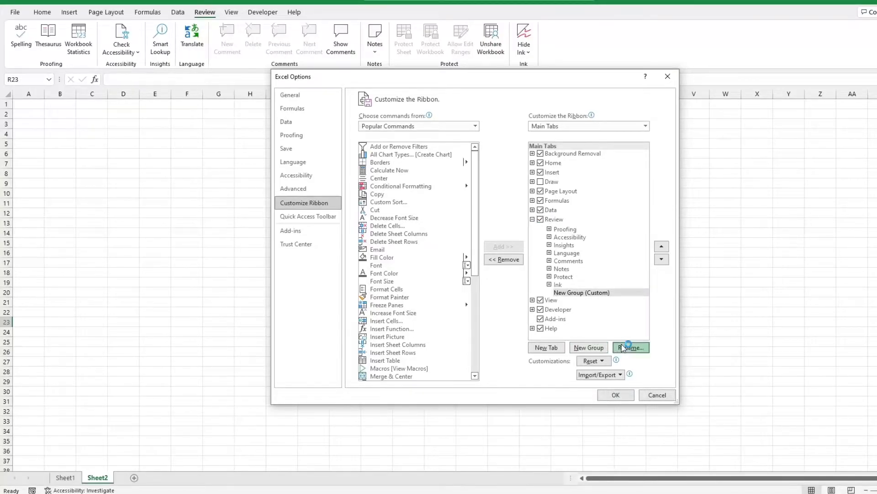
{"action": "type", "text": "Track Changes"}
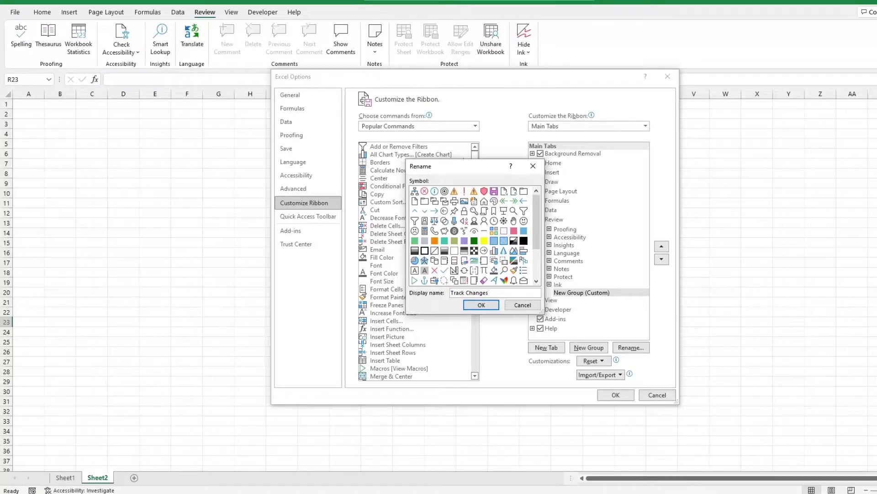
{"action": "left_click", "coordinate": [480, 305]}
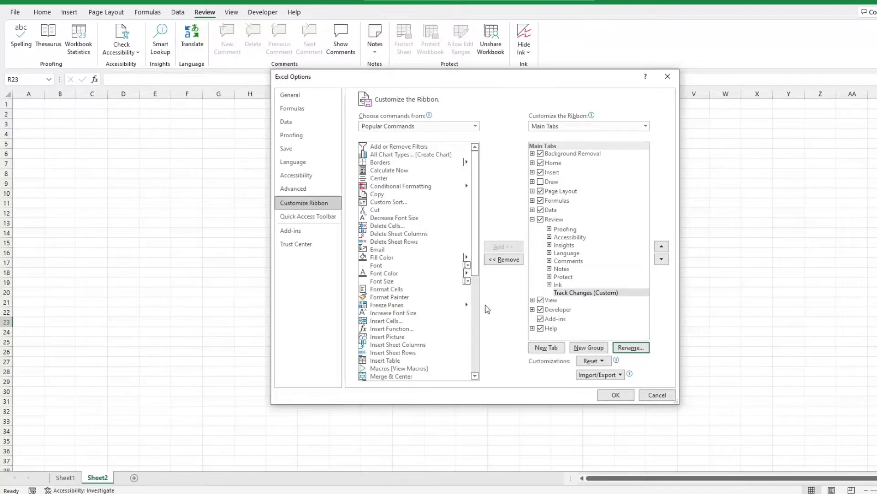
Fill the group with the four legacy sharing and change-tracking commands from All Commands and apply.
{"action": "left_click", "coordinate": [475, 128]}
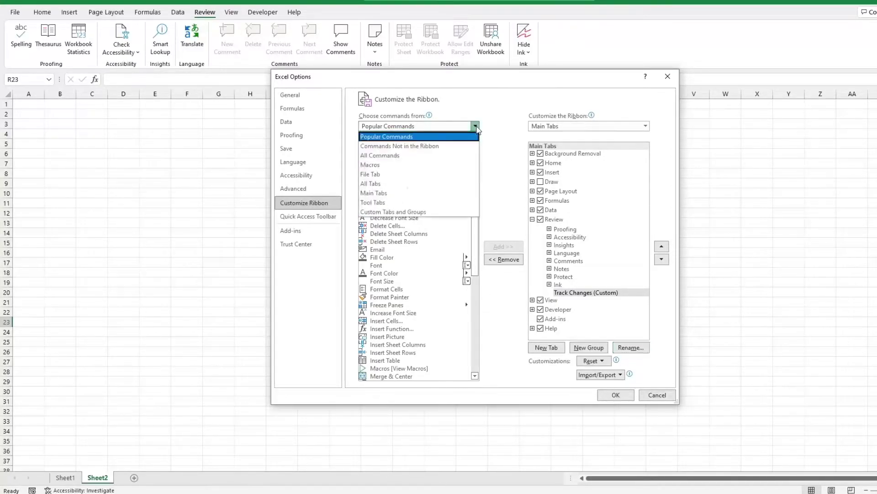
{"action": "key", "text": "Escape"}
{"action": "left_click", "coordinate": [454, 158]}
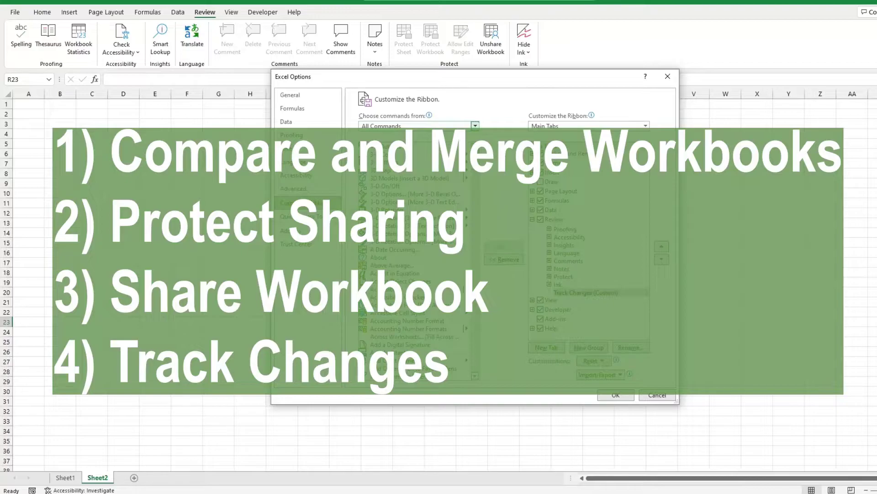
{"action": "key", "text": "Return"}
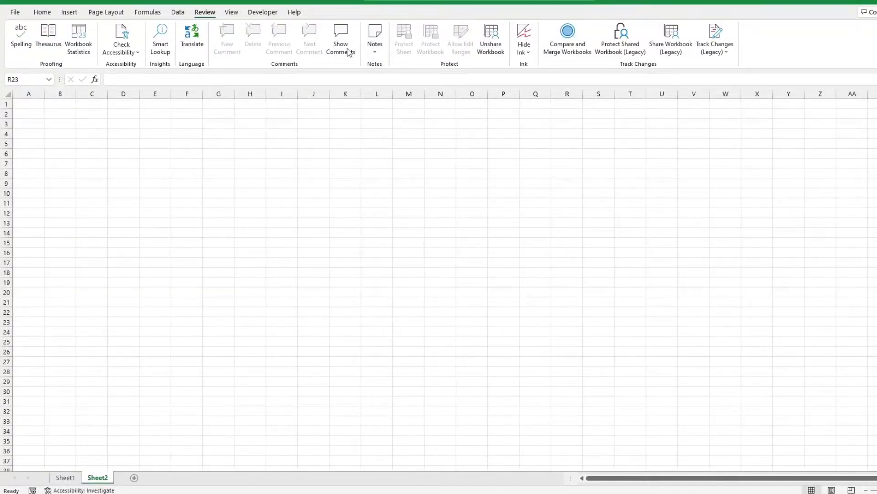
Enable change tracking via Highlight Changes so the A1:G1 edits (V, A, E, r, t, q, e) are flagged.
{"action": "left_click", "coordinate": [714, 46]}
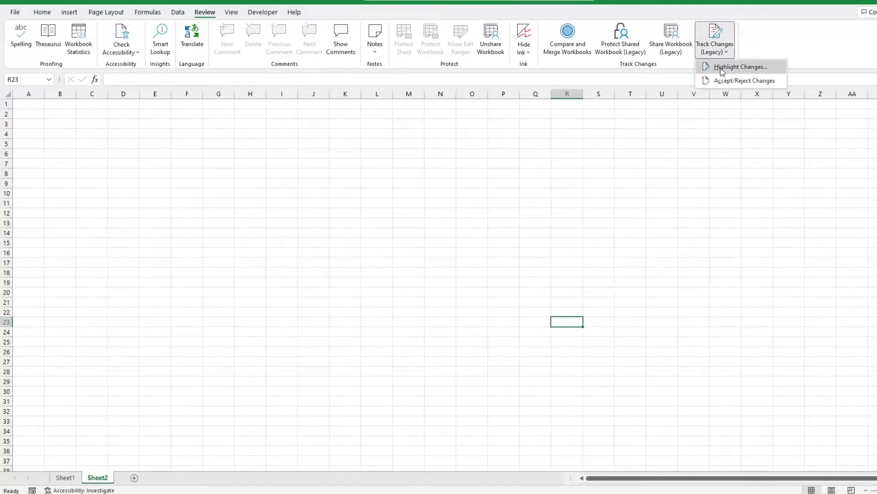
{"action": "left_click", "coordinate": [740, 67]}
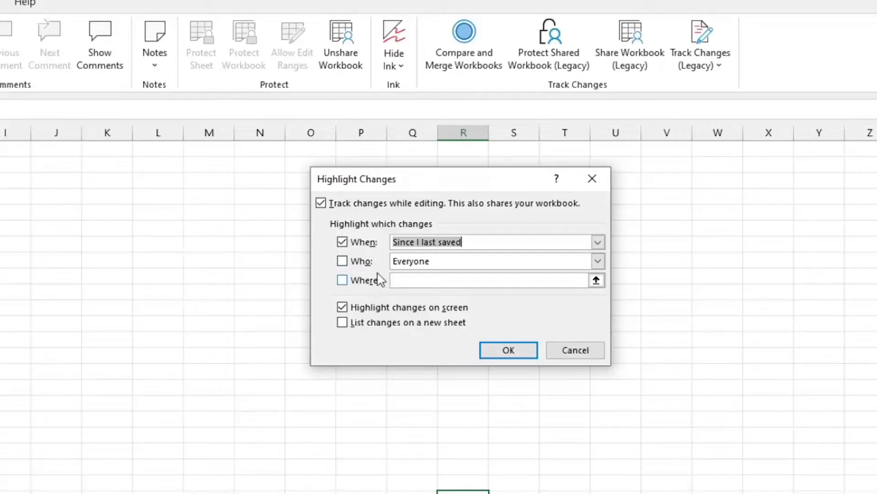
{"action": "left_click", "coordinate": [366, 264]}
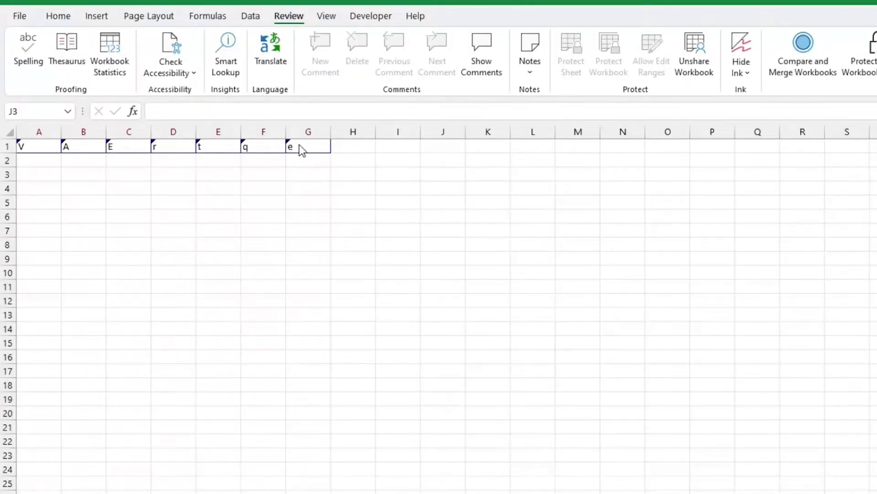
{"action": "mouse_move", "coordinate": [295, 144]}
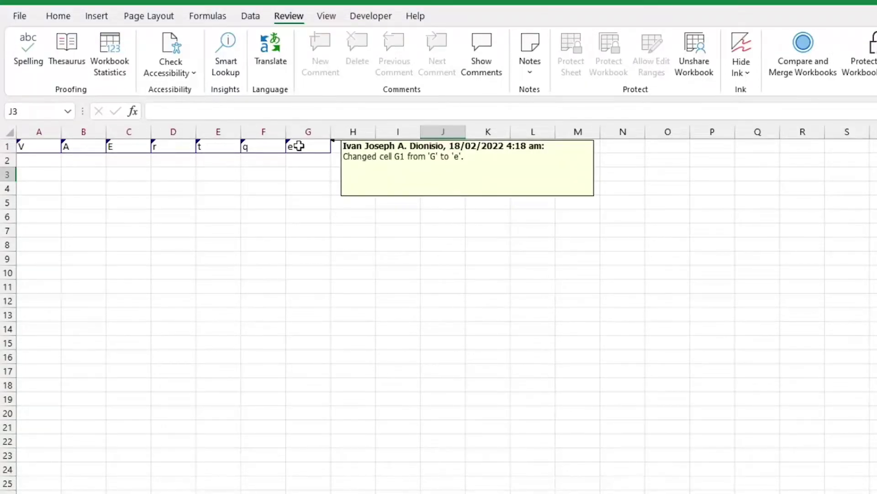
{"action": "left_click", "coordinate": [301, 161]}
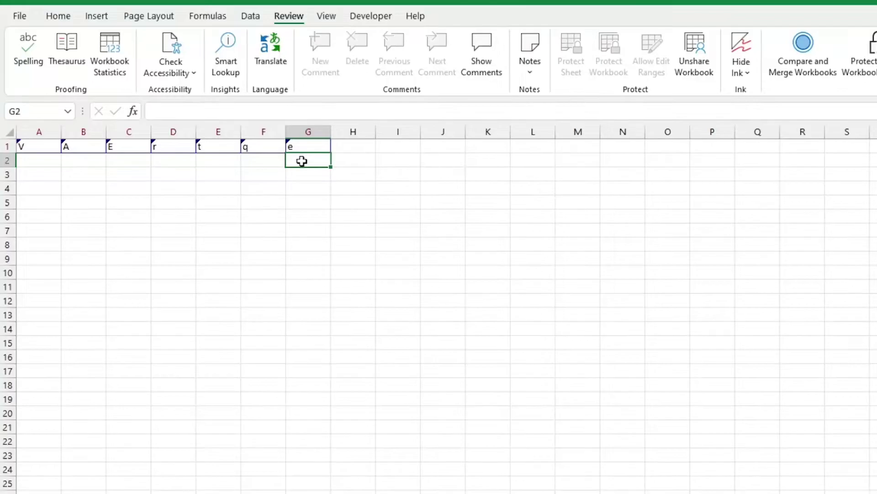
Set Highlight Changes to When: All with List changes on a new sheet, creating the History sheet.
{"action": "left_click", "coordinate": [638, 76]}
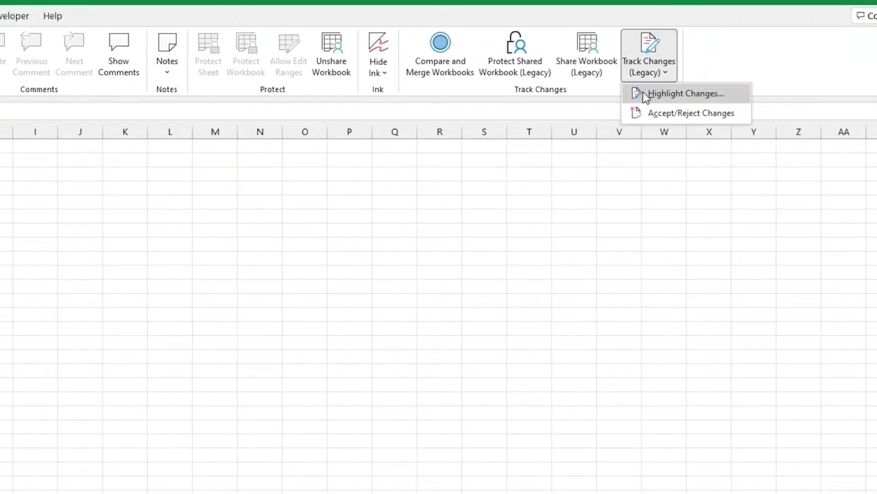
{"action": "left_click", "coordinate": [643, 93]}
{"action": "left_click", "coordinate": [397, 299]}
{"action": "left_click", "coordinate": [358, 231]}
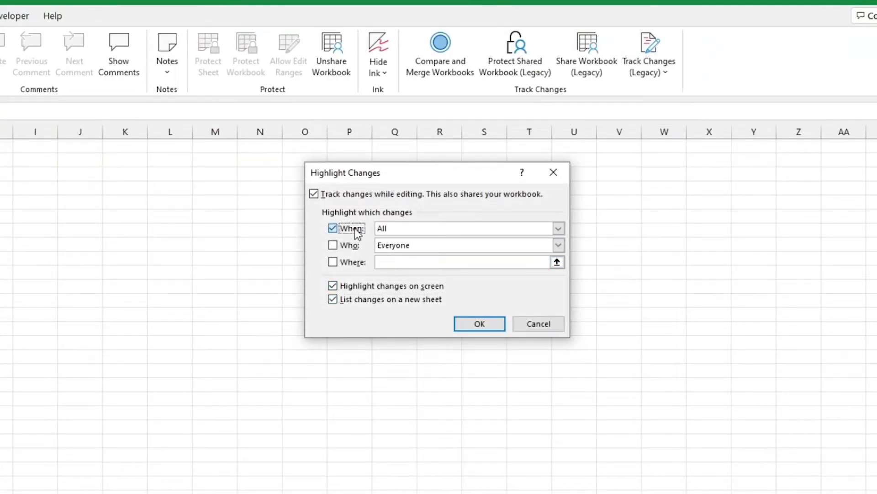
{"action": "left_click", "coordinate": [459, 323]}
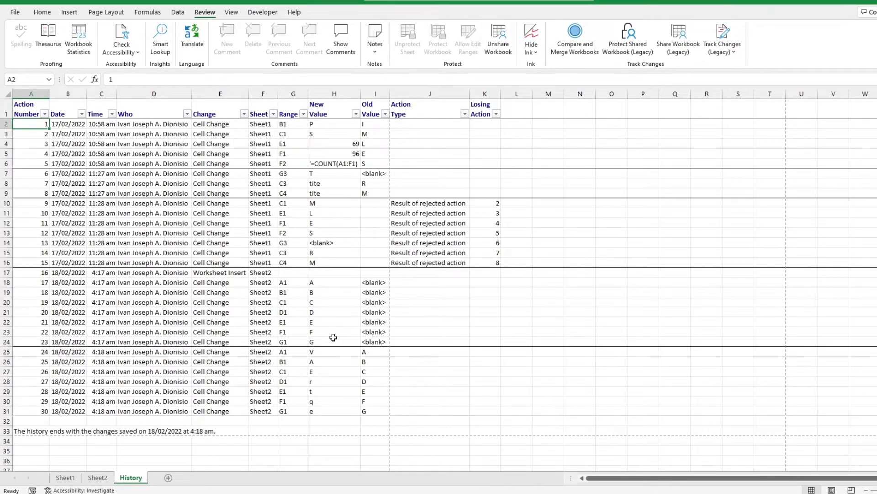
Confirm the History sheet is protected against edits, then return to Sheet2.
{"action": "left_click", "coordinate": [285, 302]}
{"action": "double_click", "coordinate": [285, 302]}
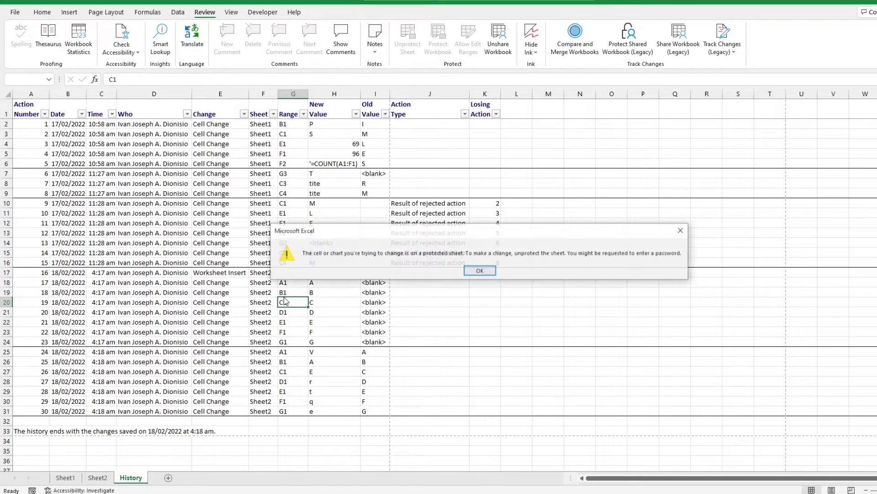
{"action": "left_click", "coordinate": [494, 270]}
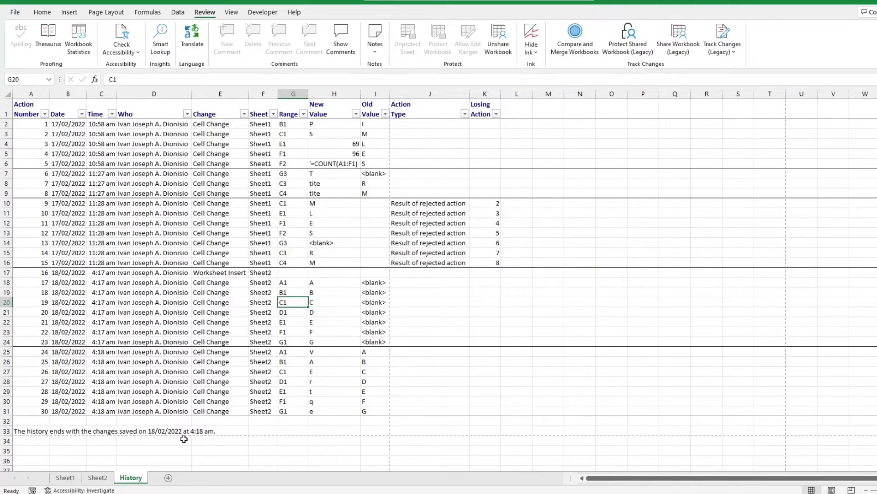
{"action": "left_click", "coordinate": [97, 478]}
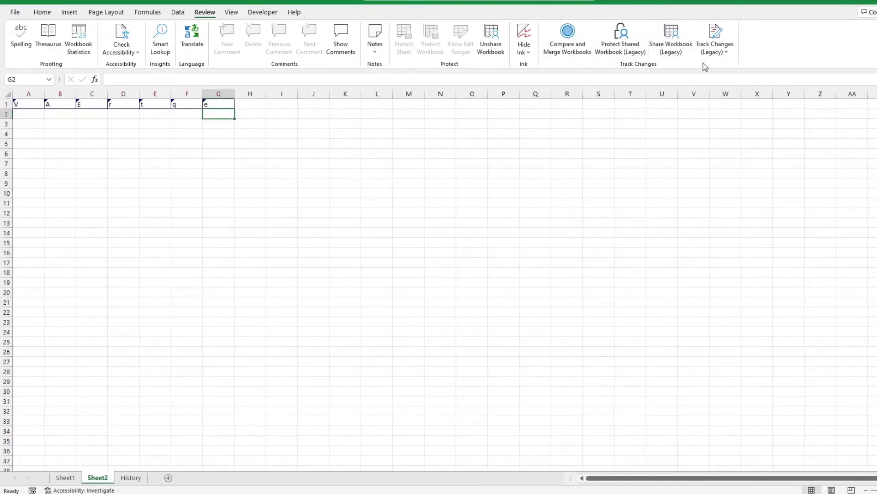
Reconfirm the Highlight Changes settings so the History sheet is removed, leaving Sheet1 and Sheet2.
{"action": "left_click", "coordinate": [720, 56]}
{"action": "left_click", "coordinate": [721, 67]}
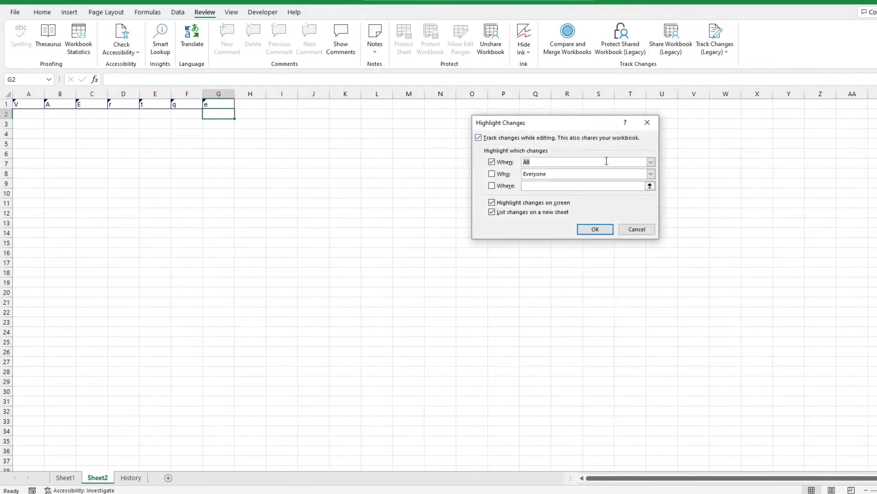
{"action": "left_click", "coordinate": [594, 229]}
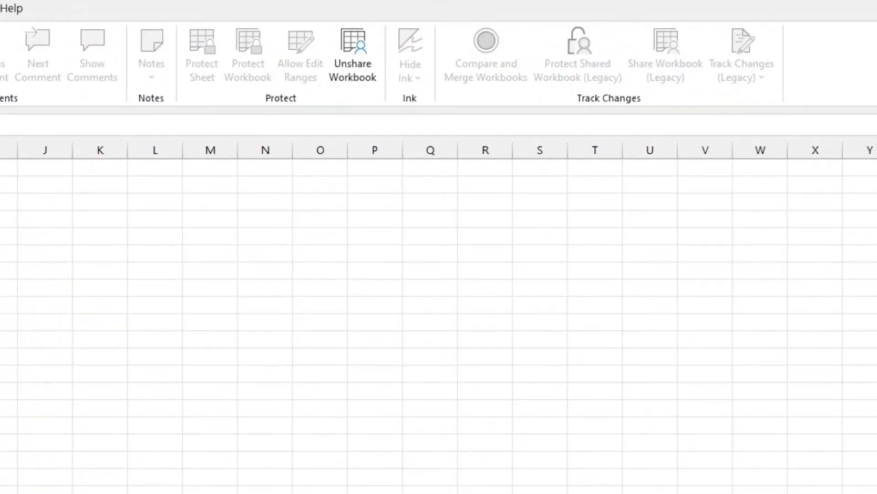
Start Accept/Reject Changes, saving first, and review not-yet-reviewed changes from change 1 of 2.
{"action": "left_click", "coordinate": [760, 202]}
{"action": "left_click", "coordinate": [762, 81]}
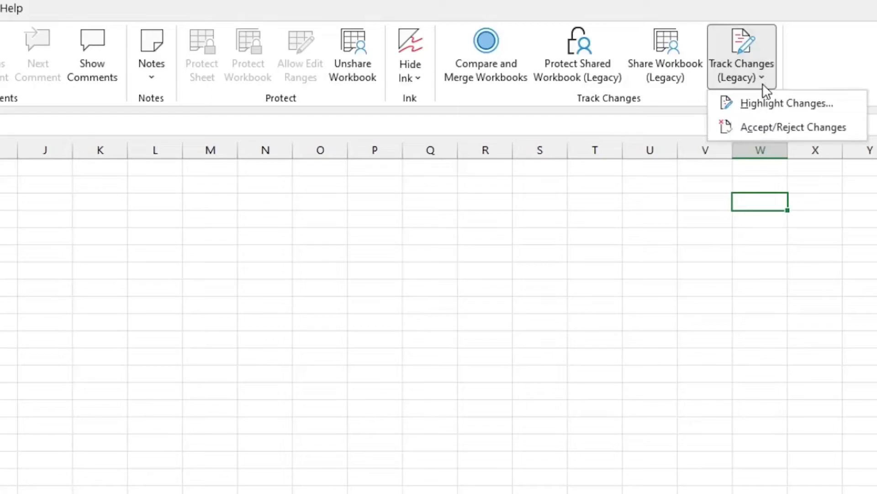
{"action": "left_click", "coordinate": [757, 128]}
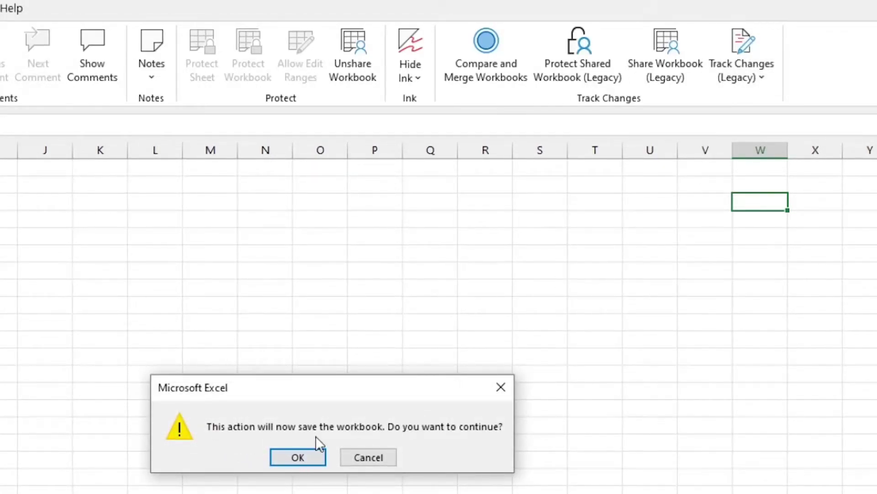
{"action": "left_click", "coordinate": [298, 456]}
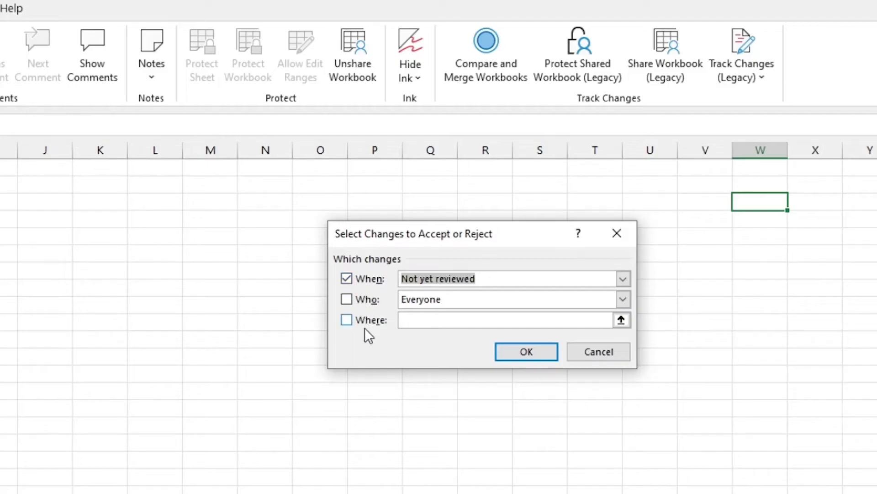
{"action": "left_click", "coordinate": [517, 362]}
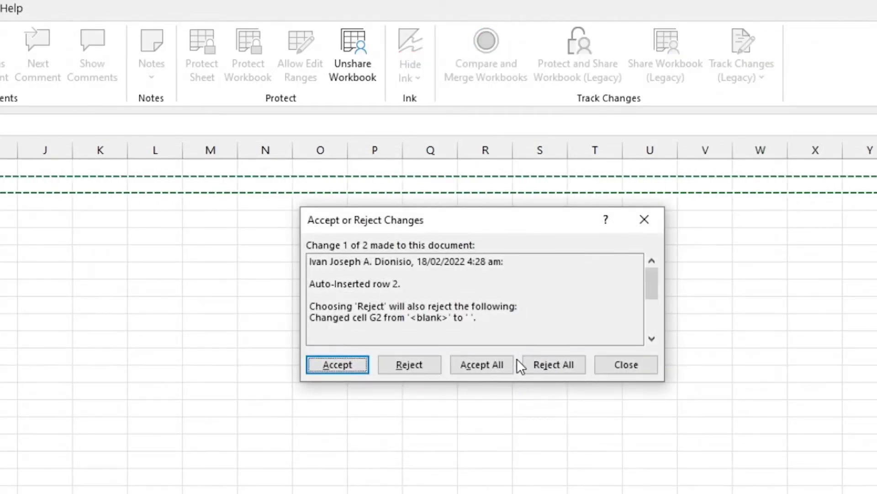